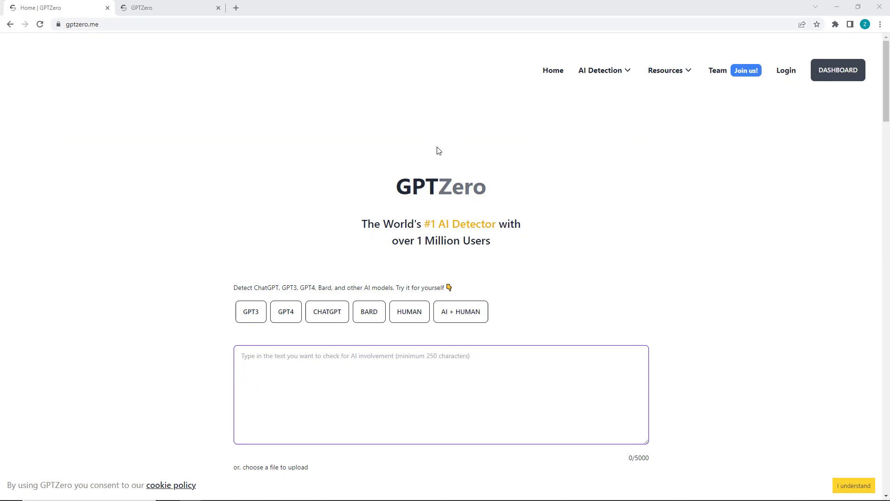
Run the AI detector on the built-in GPT4 sample text and review its verdict and sentence breakdown
click(286, 311)
scroll(693, 400, down, 4)
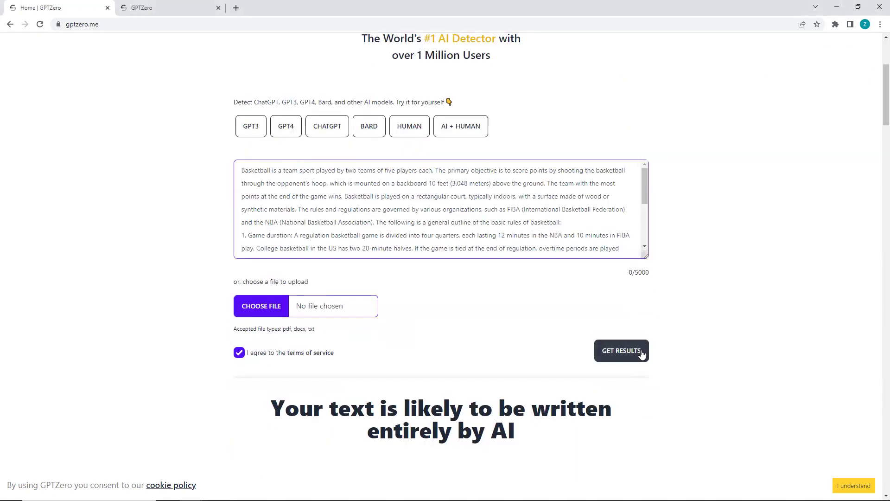
scroll(688, 318, down, 8)
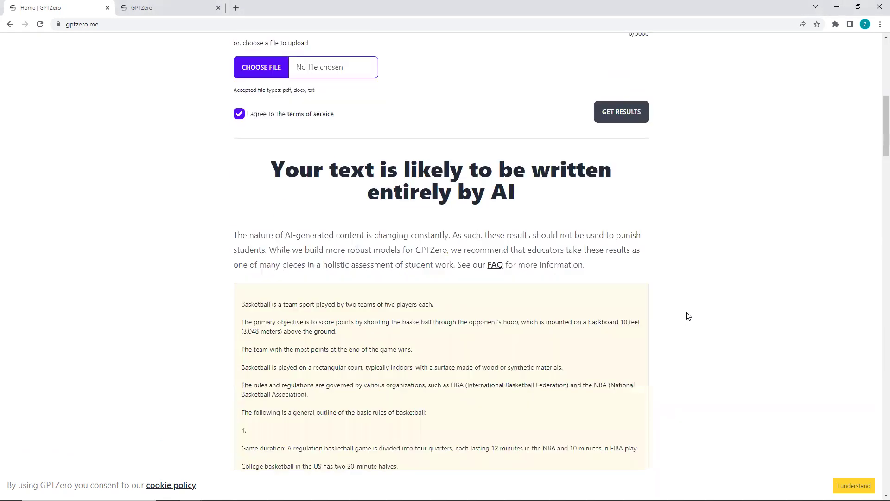
scroll(686, 313, up, 5)
scroll(686, 313, up, 7)
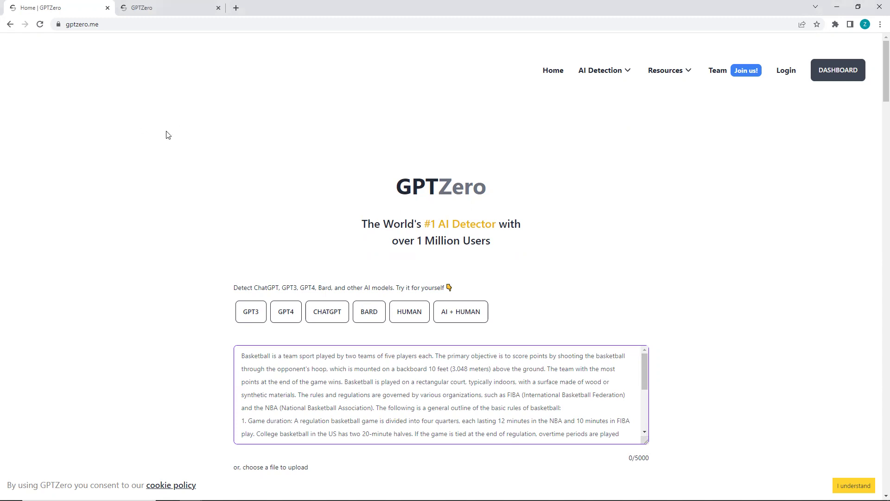
In the open GPTZero app page, paste the essay on revising Section 230 for social media platforms and get its detection results
click(139, 9)
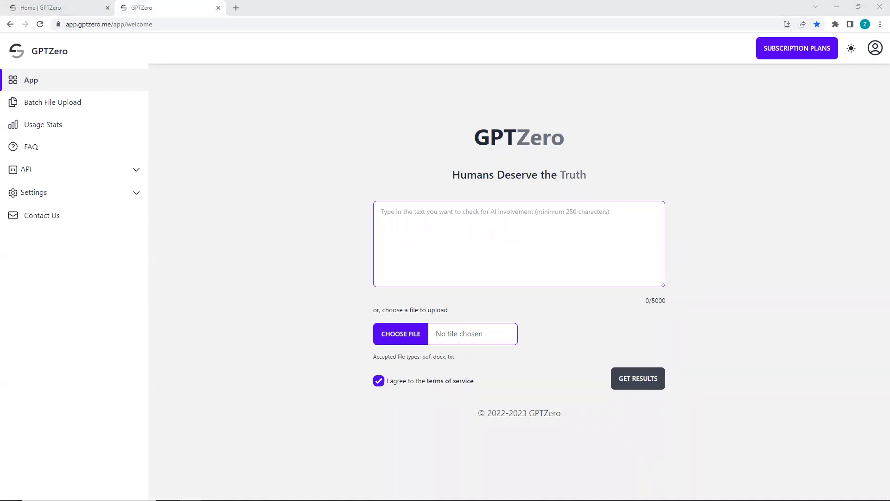
click(421, 236)
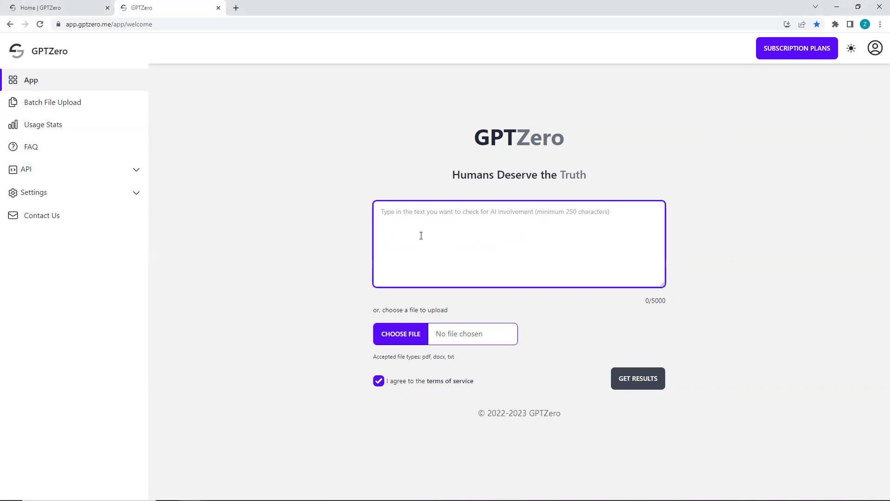
key(ctrl+v)
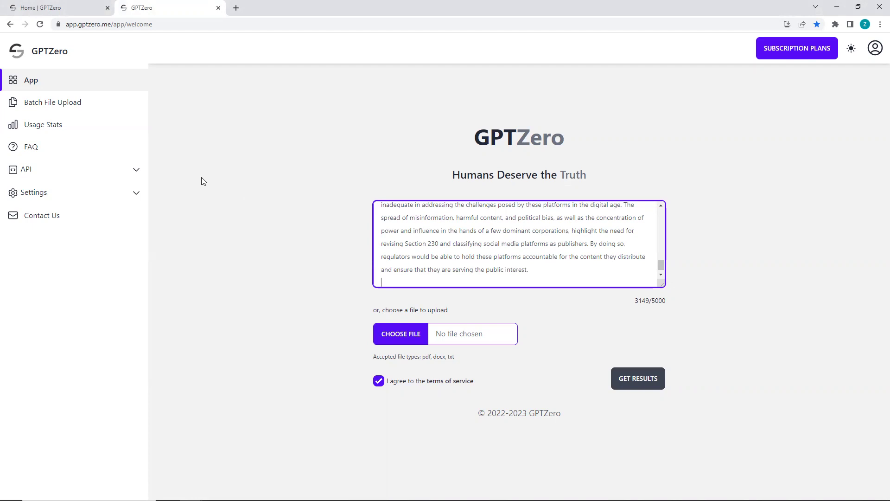
click(630, 385)
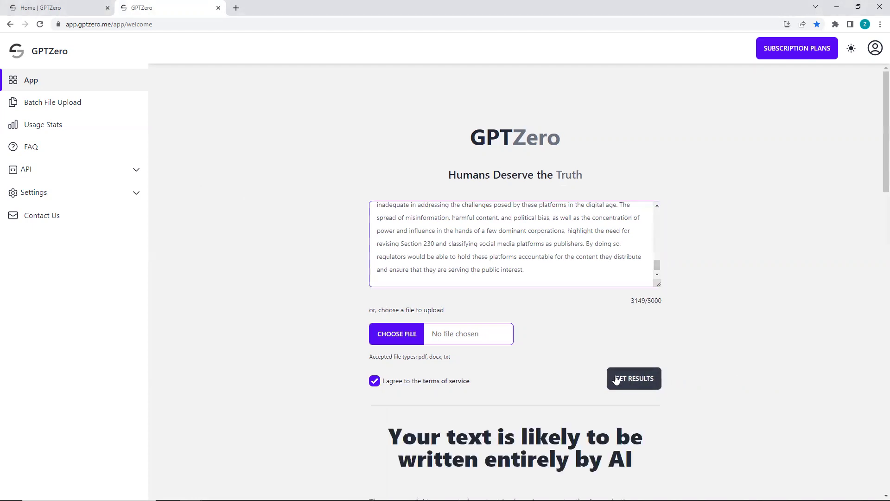
Examine the essay's verdict, highlighted sentences, and perplexity and burstiness stats
scroll(637, 368, down, 1)
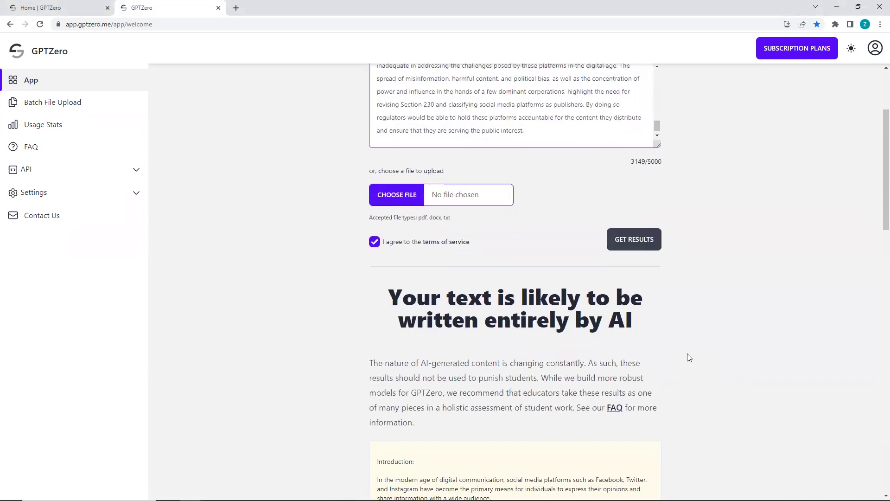
scroll(690, 358, up, 3)
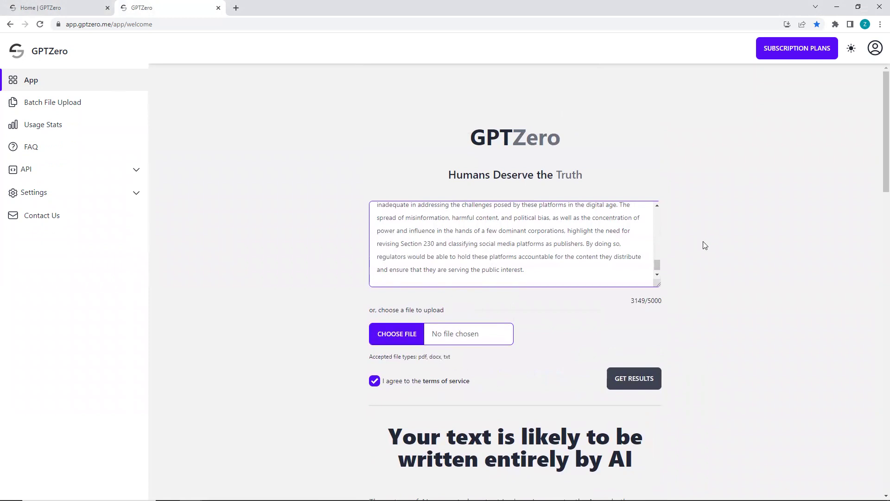
scroll(705, 246, down, 8)
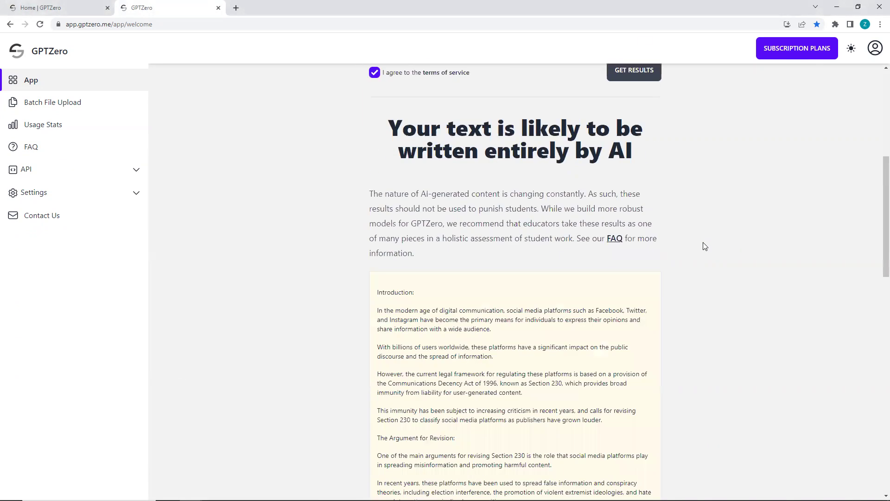
scroll(698, 366, down, 6)
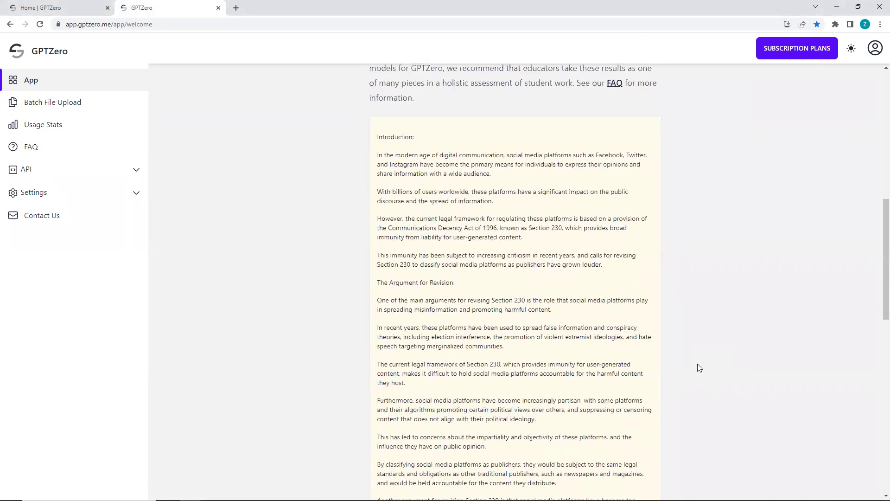
scroll(698, 366, down, 8)
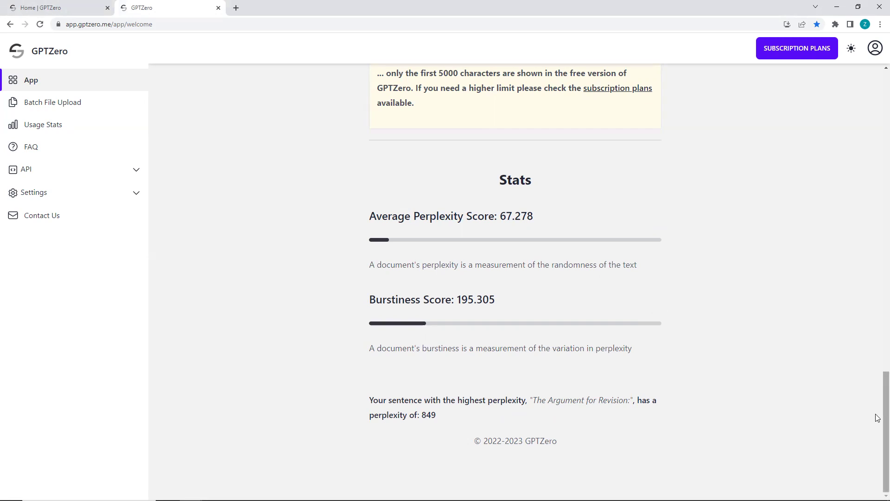
Replace the essay with the copied paper proposal on revising Section 230 and get its detection results
drag(878, 417, 857, 88)
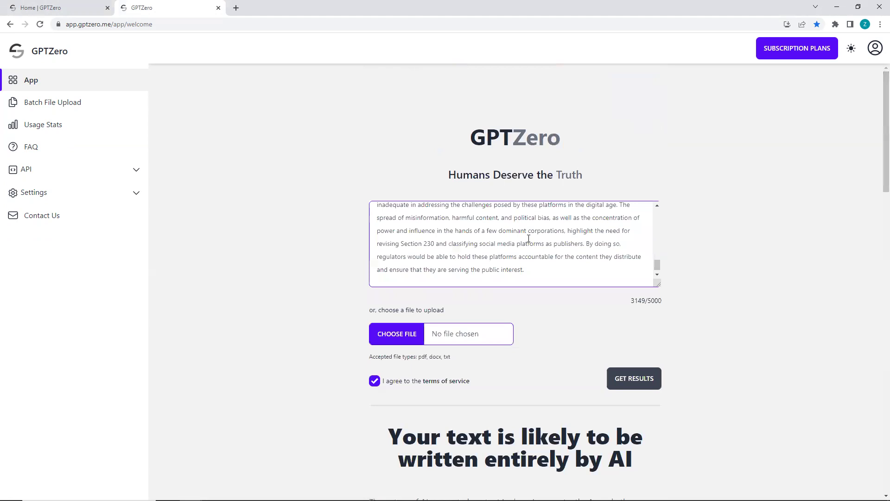
click(496, 248)
key(ctrl+a)
key(BackSpace)
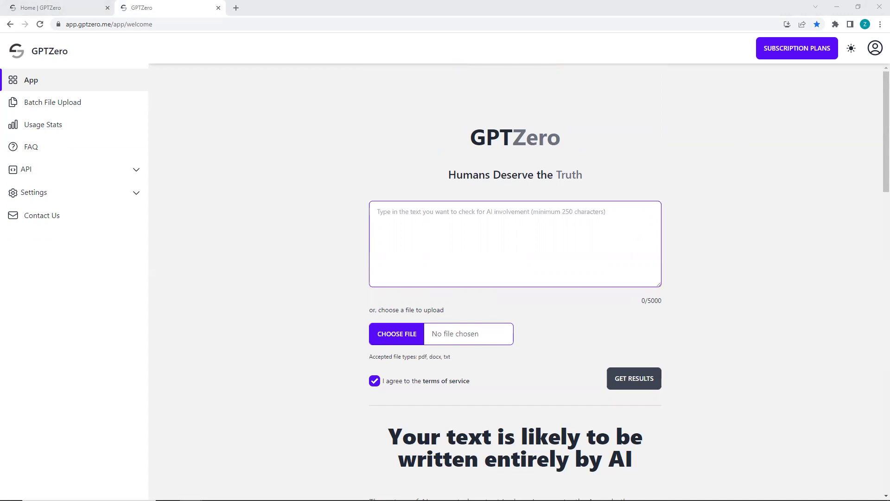
click(469, 251)
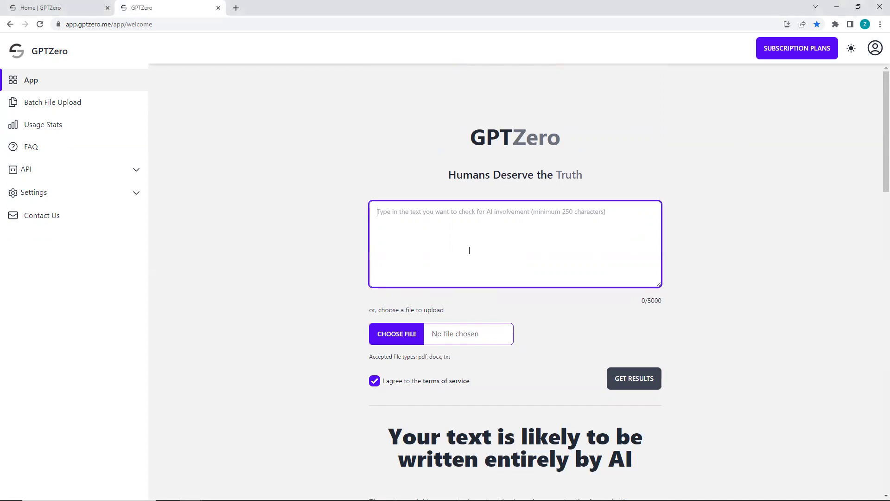
key(ctrl+v)
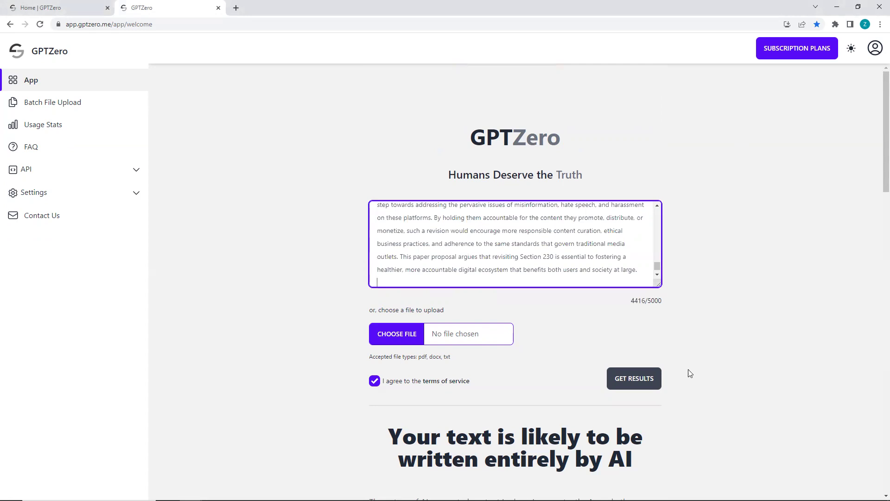
click(635, 378)
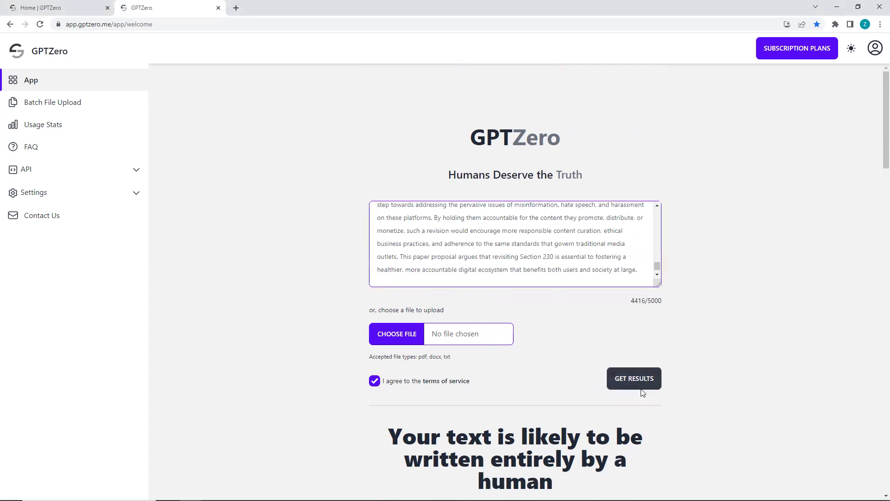
Examine the paper proposal's verdict and check its sentence breakdown for AI highlights
scroll(763, 419, down, 5)
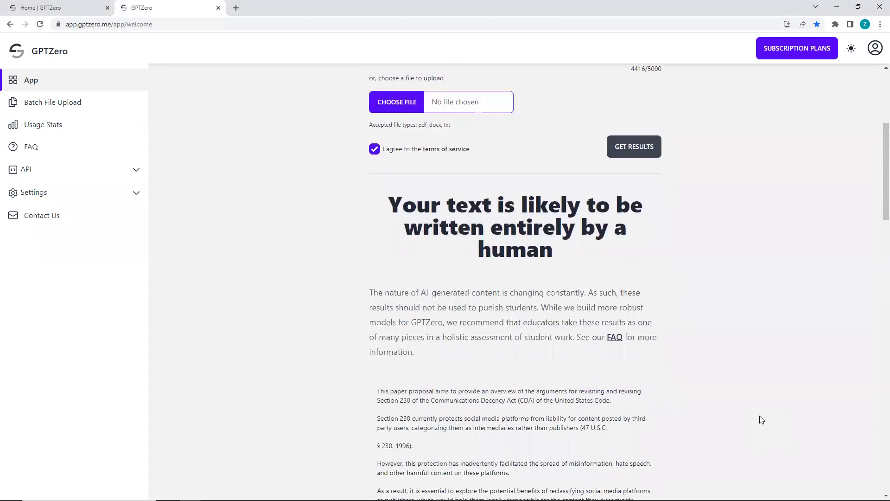
scroll(756, 416, down, 6)
scroll(737, 394, down, 16)
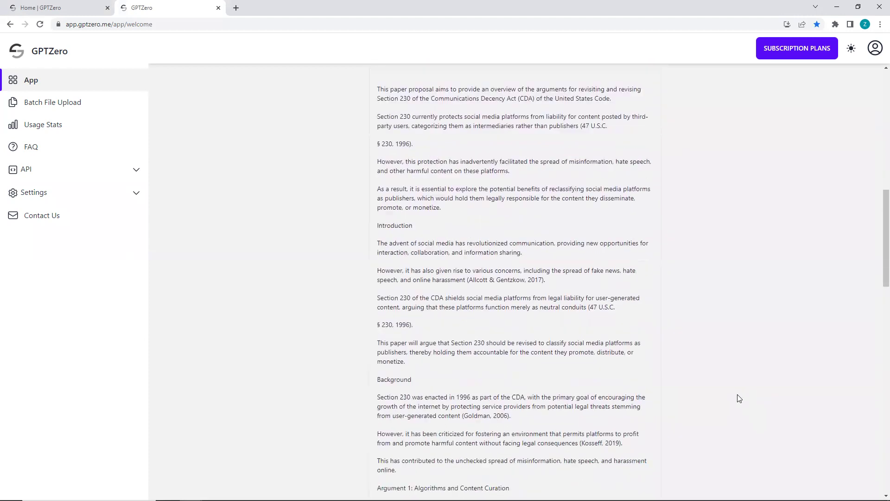
scroll(736, 395, down, 2)
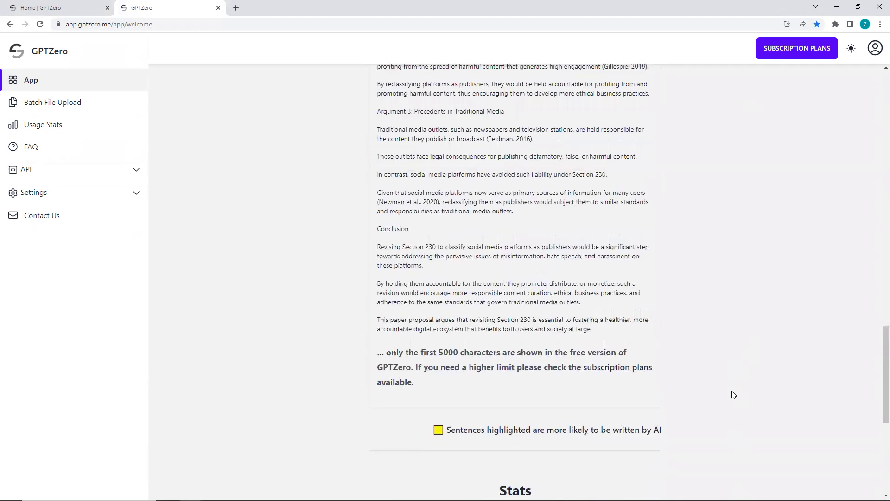
scroll(734, 394, up, 18)
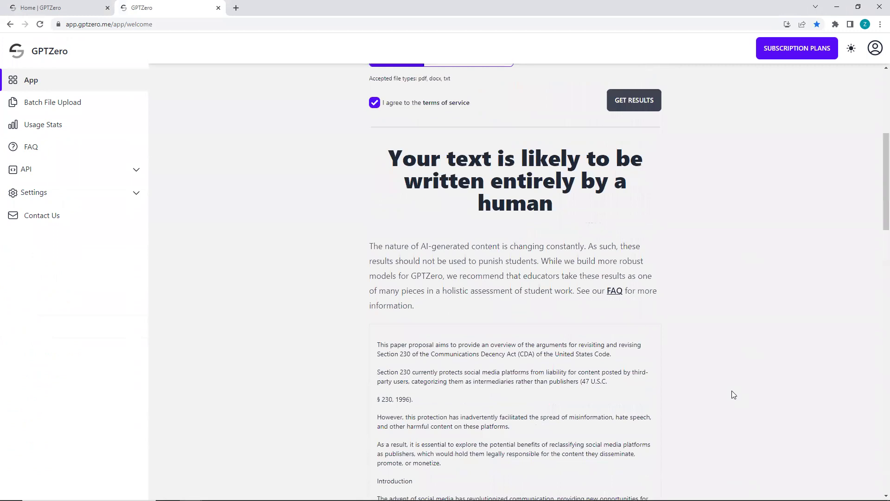
Replace the paper proposal with the copied vegetarian diet outline and get its detection results
scroll(731, 391, up, 6)
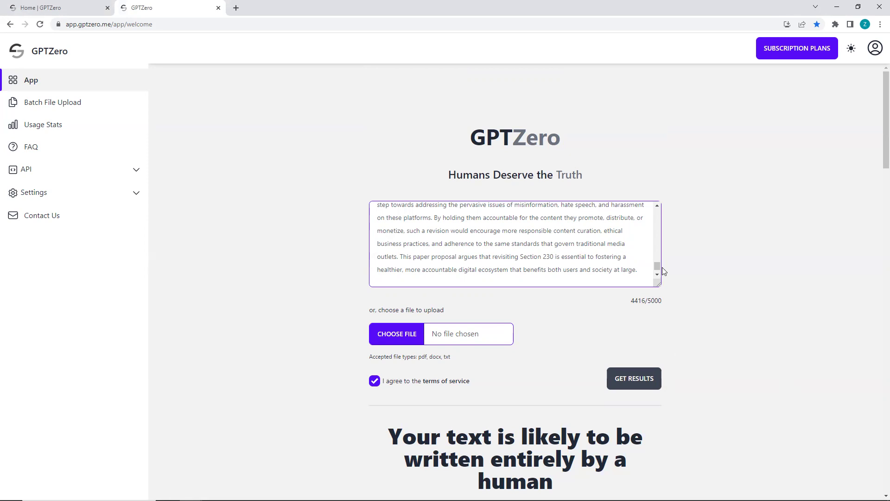
drag(658, 267, 653, 211)
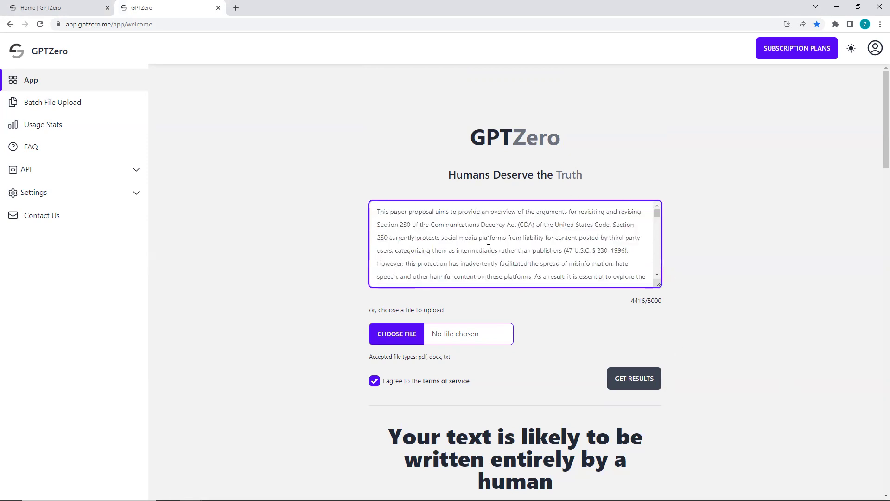
key(ctrl+a)
key(BackSpace)
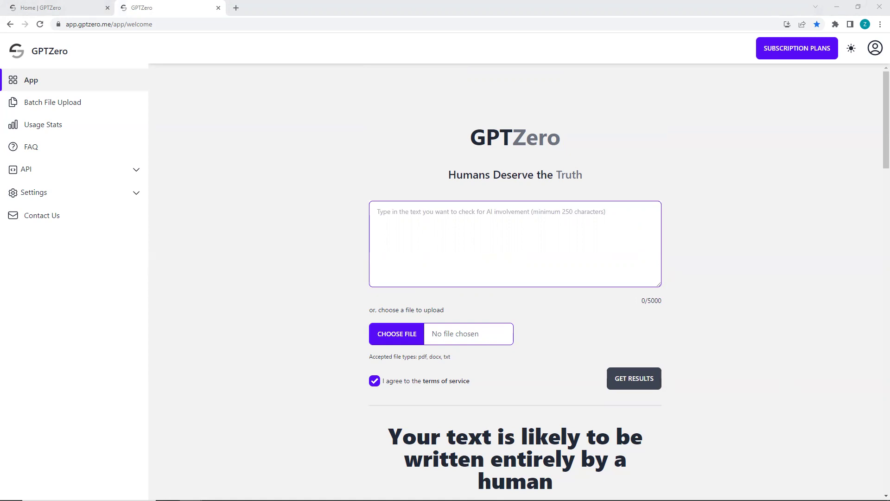
click(477, 235)
key(ctrl+v)
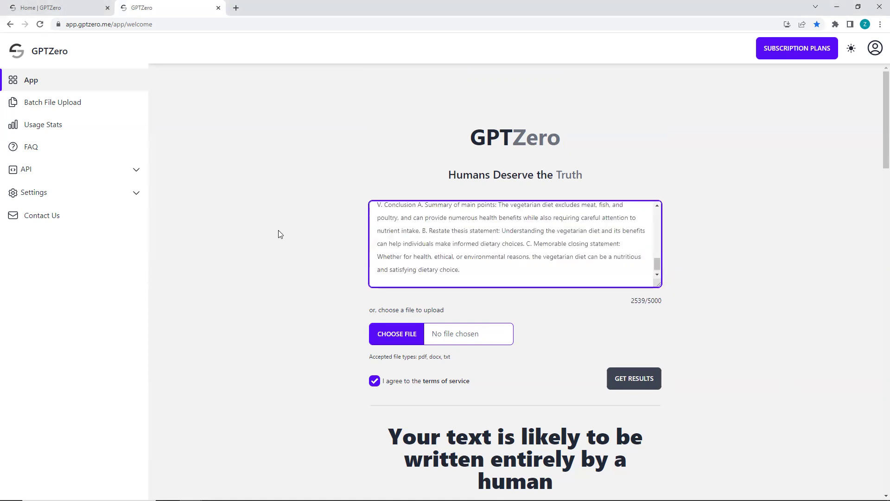
click(642, 384)
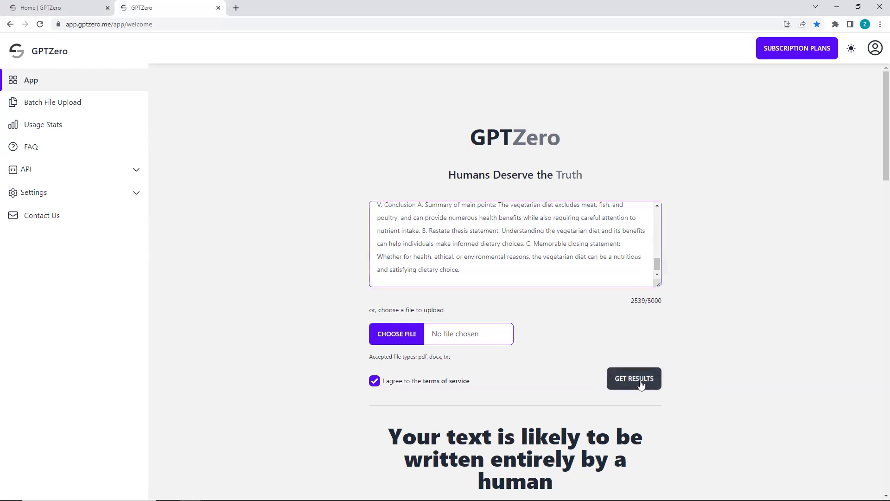
Examine the vegetarian diet outline's verdict, sentence breakdown, and perplexity and burstiness stats
scroll(679, 377, down, 4)
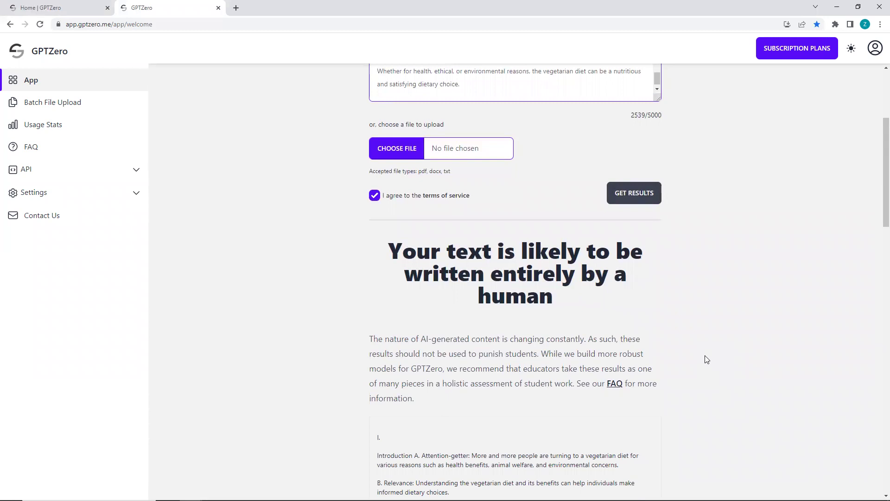
scroll(705, 360, down, 12)
scroll(706, 360, down, 9)
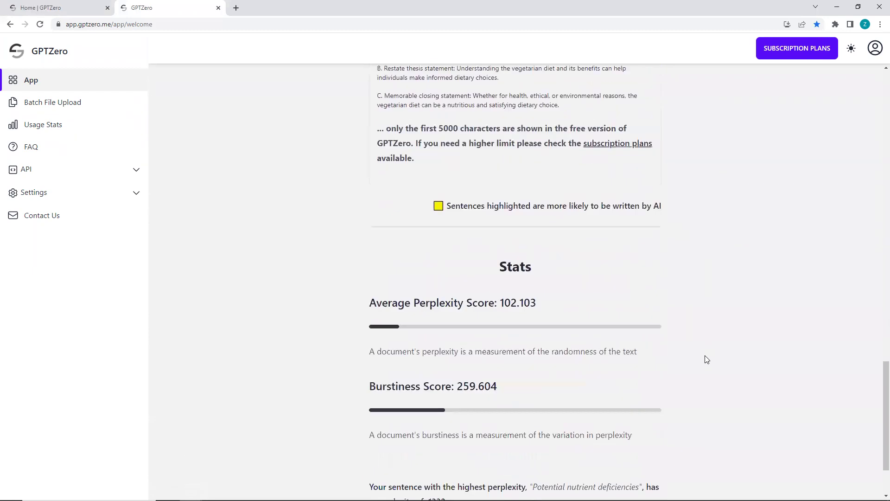
scroll(706, 360, up, 1)
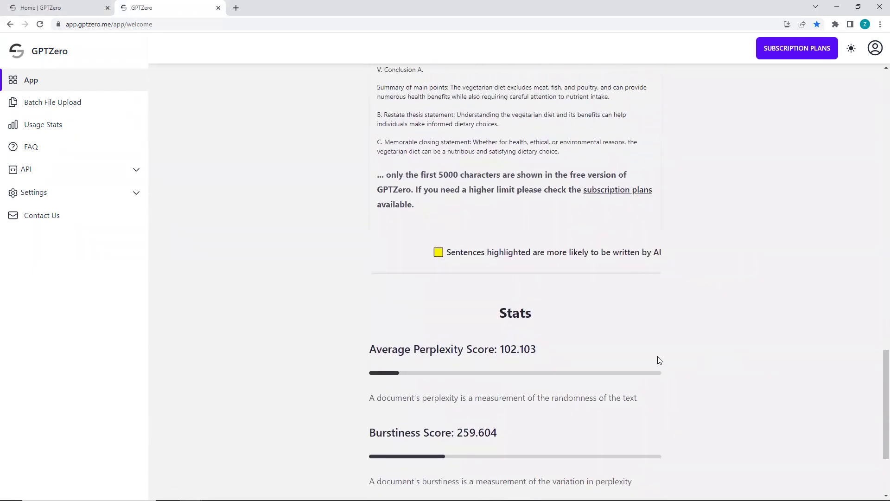
Replace the outline with the other vegetarian diet speech outline, whose closing covers sustainability and animal welfare, and get its detection results
scroll(666, 355, up, 18)
scroll(666, 356, up, 8)
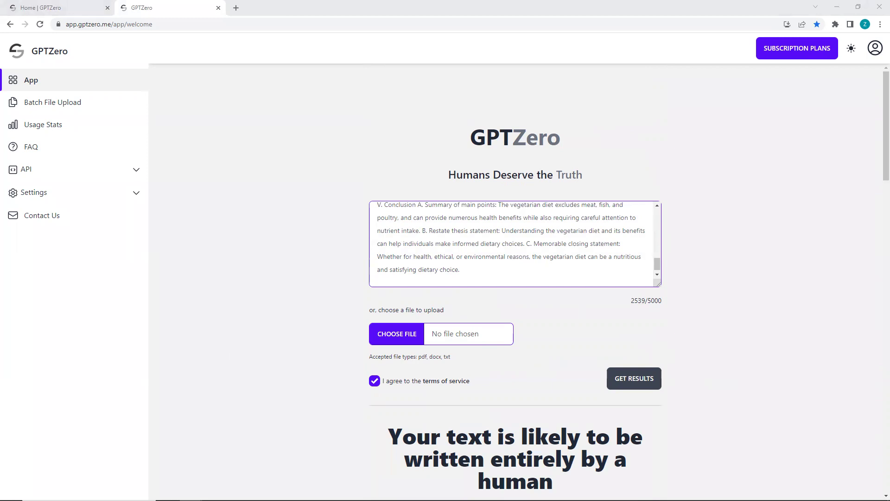
click(491, 251)
key(ctrl+a)
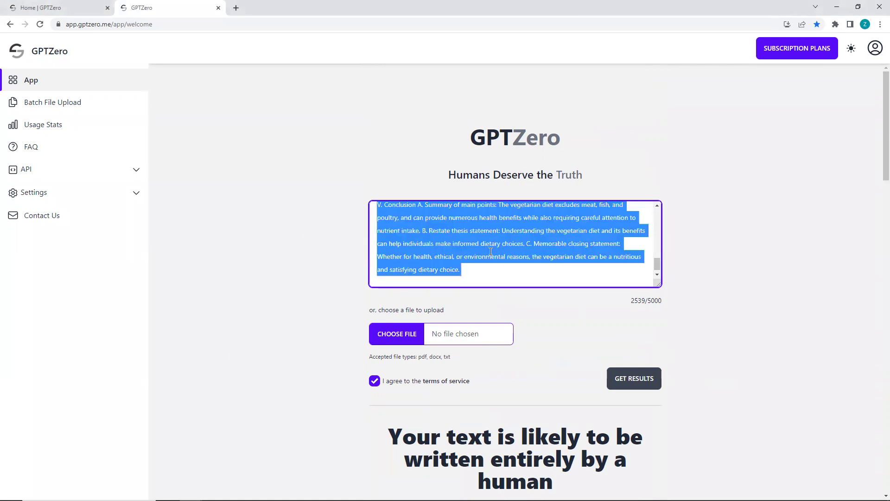
key(BackSpace)
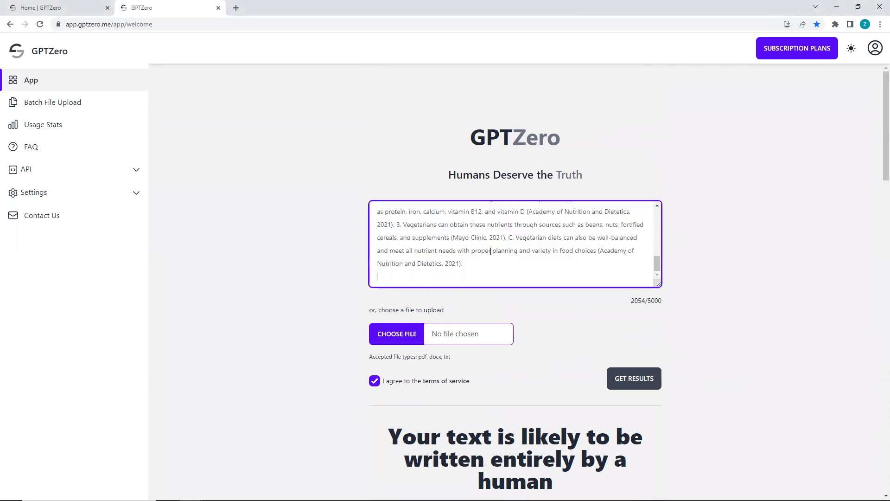
key(ctrl+a)
key(BackSpace)
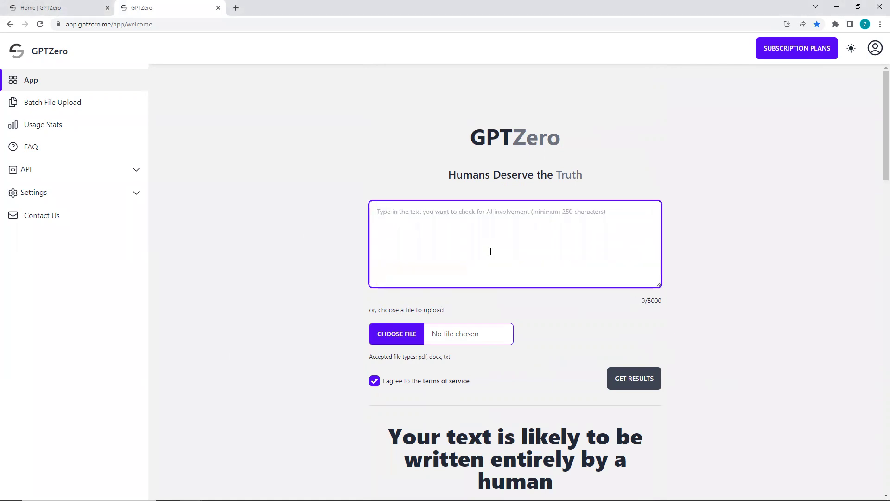
key(ctrl+v)
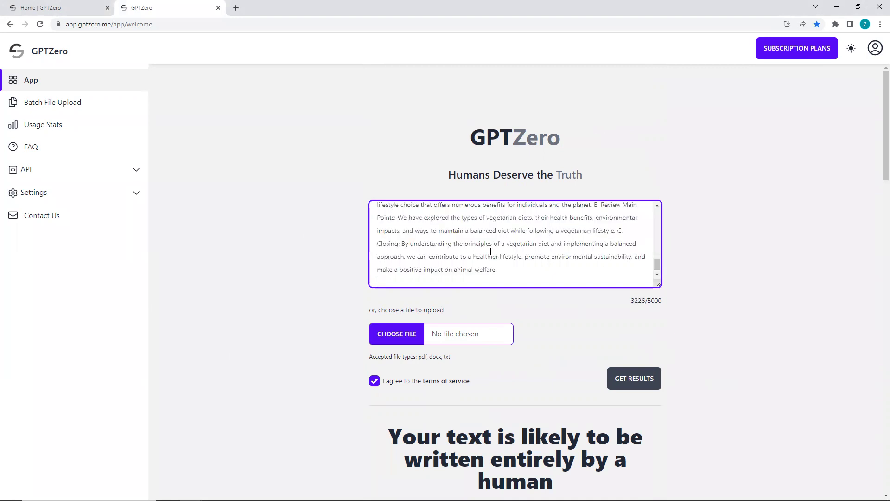
click(640, 379)
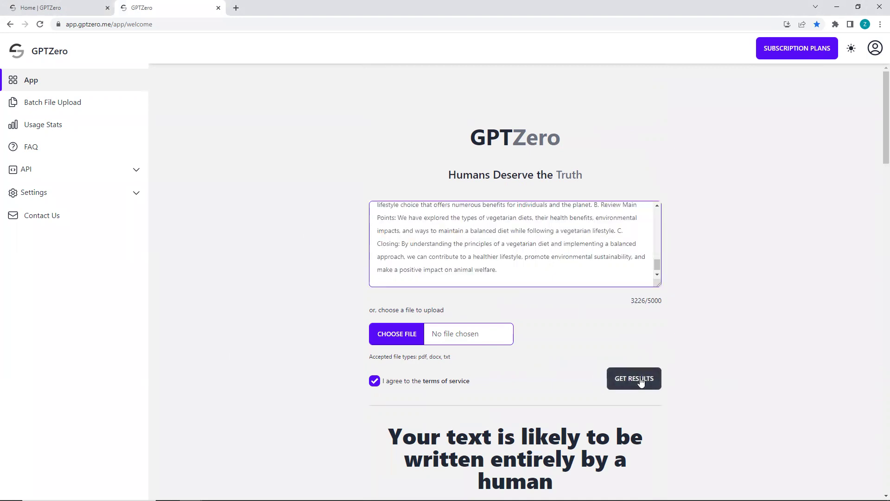
Examine the second vegetarian speech outline's verdict and sentence breakdown for AI highlights
scroll(639, 384, down, 9)
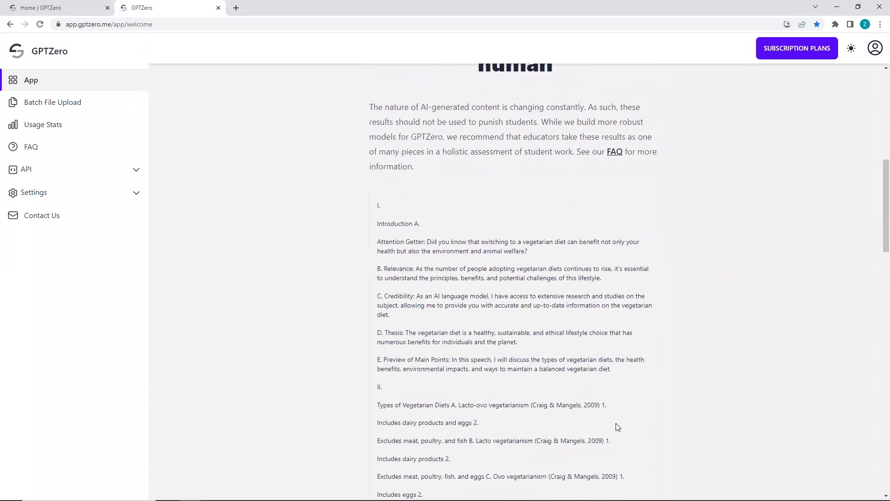
scroll(620, 420, down, 7)
scroll(630, 403, down, 3)
scroll(628, 398, up, 14)
scroll(629, 397, up, 6)
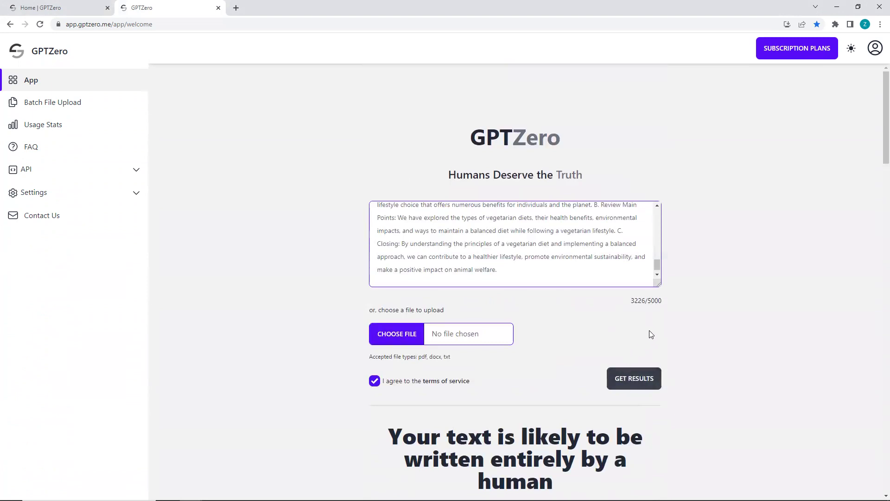